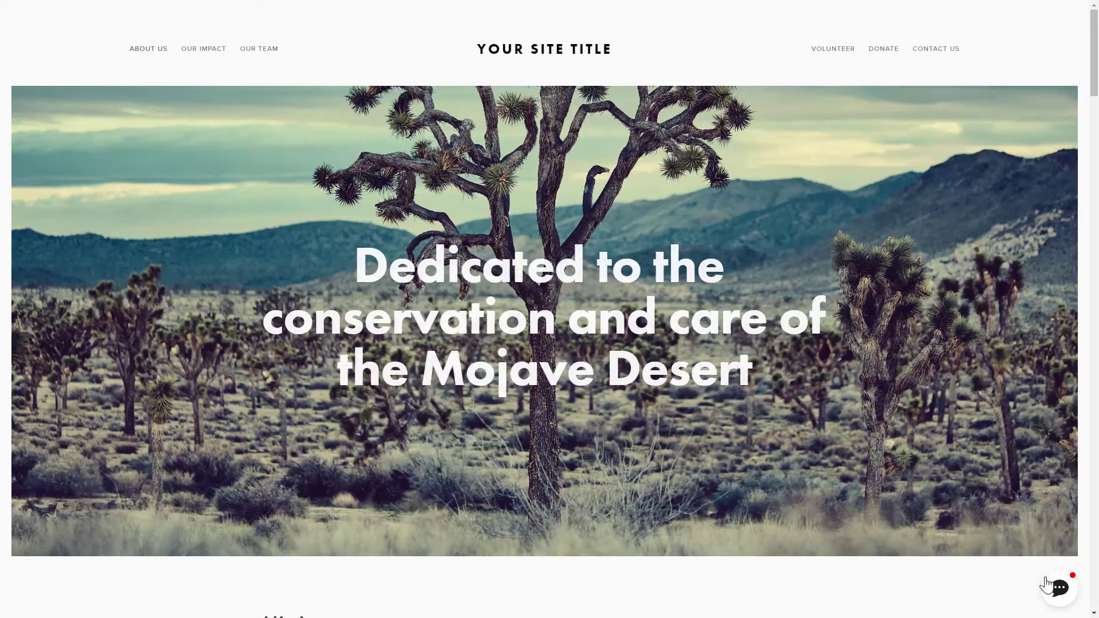
- Open the chat panel from the bottom-right bubble on the Mojave Desert site
click(1059, 588)
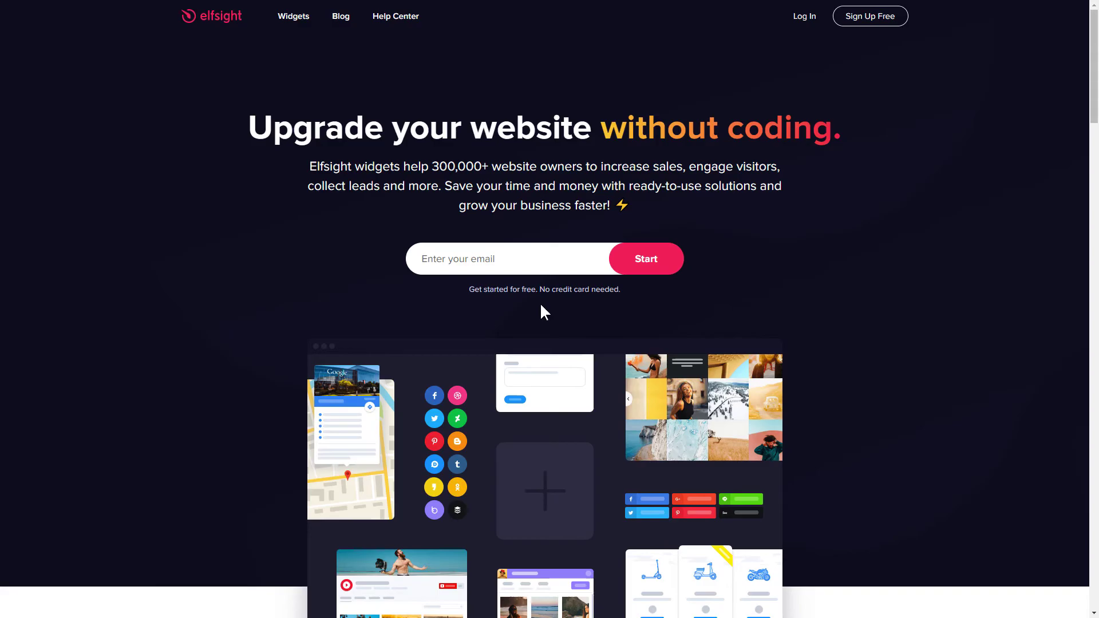
mouse_move(293, 17)
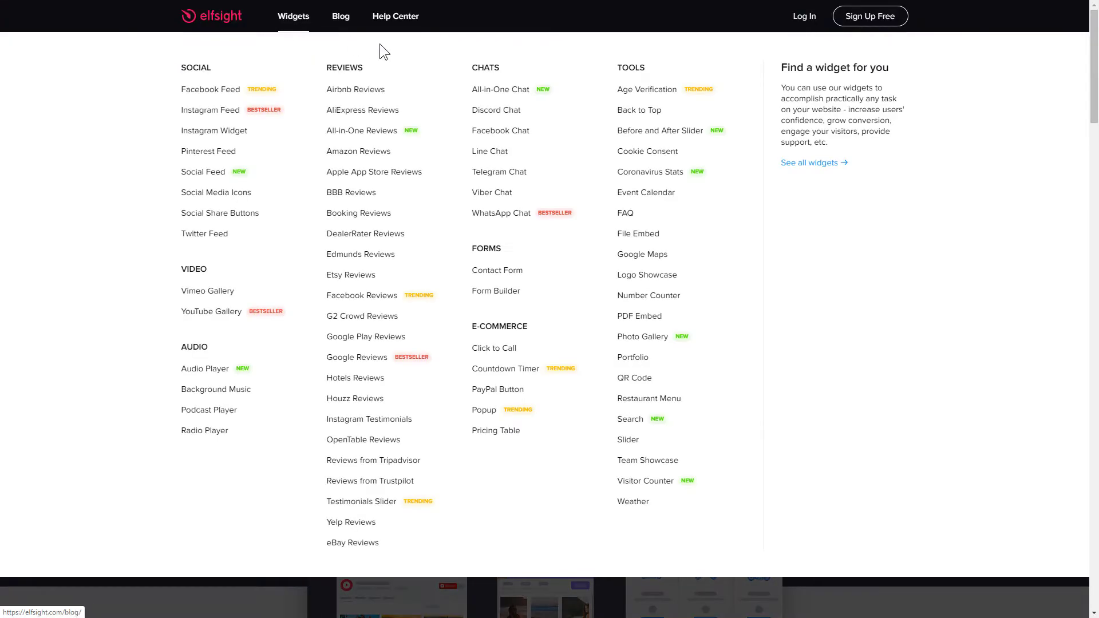
- Go to the All-in-One Chat product page from Elfsight's Widgets menu
click(495, 93)
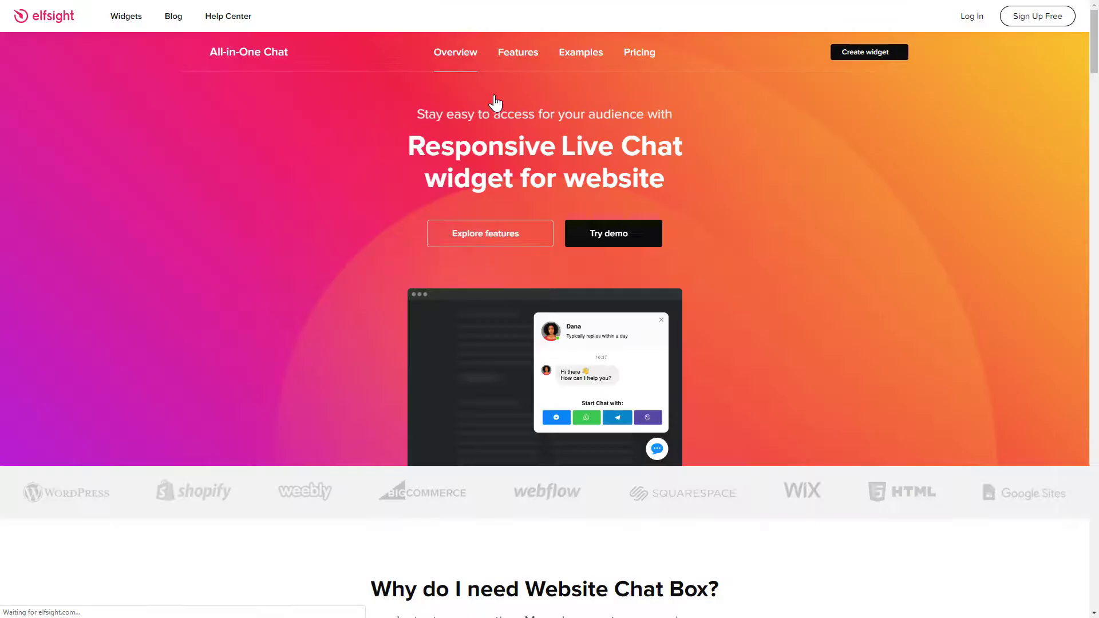
- Preview the Onboarding and Live Chat templates, then continue with the General template
click(867, 54)
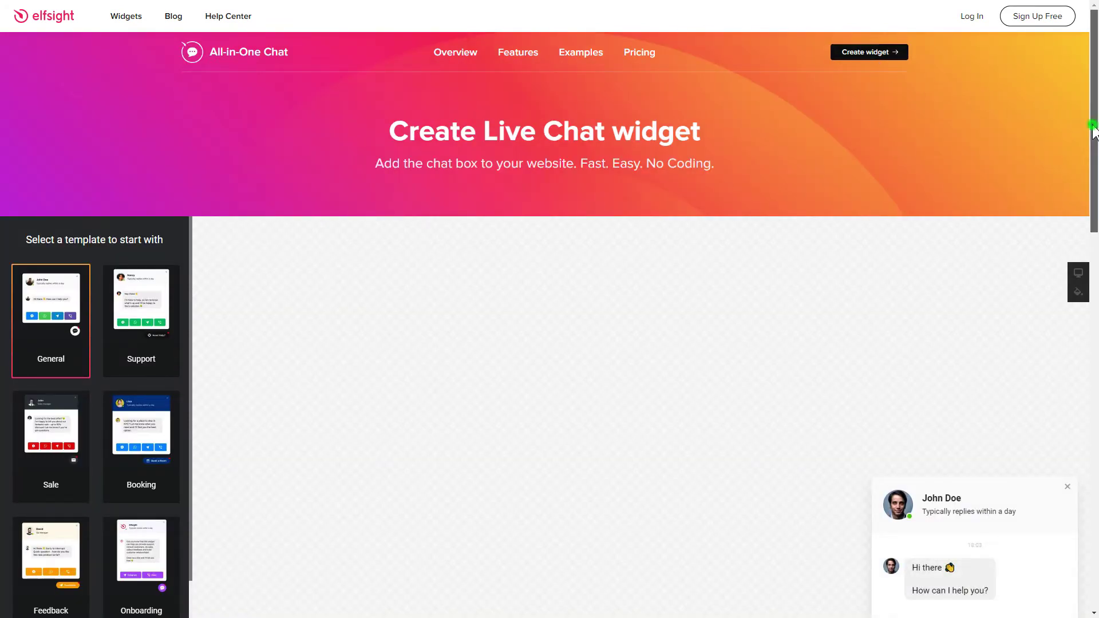
drag(1095, 130, 1095, 206)
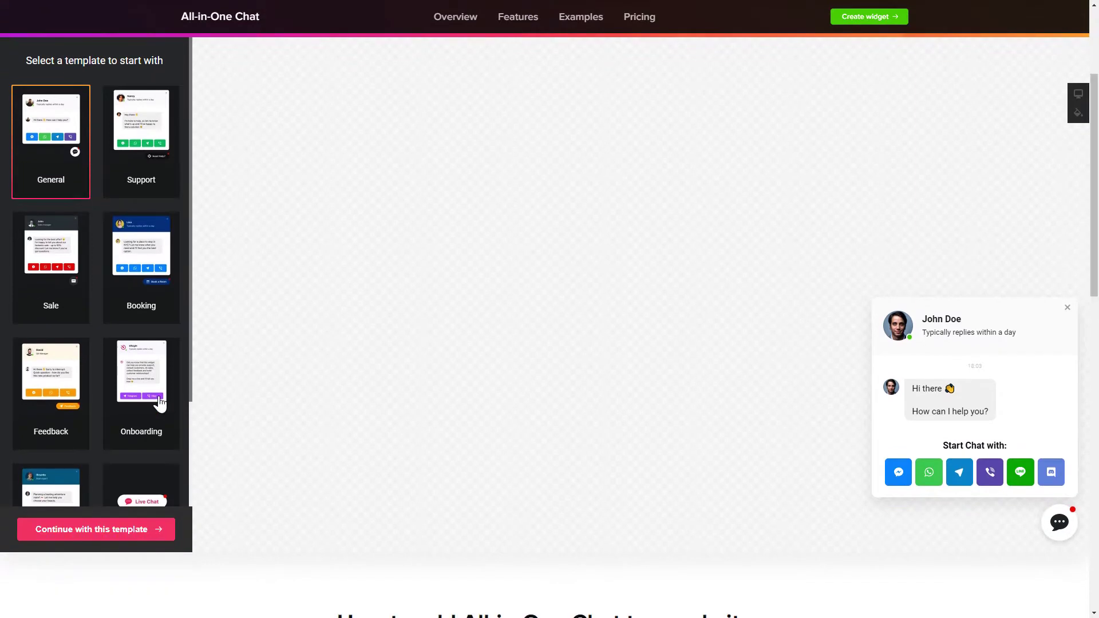
click(141, 413)
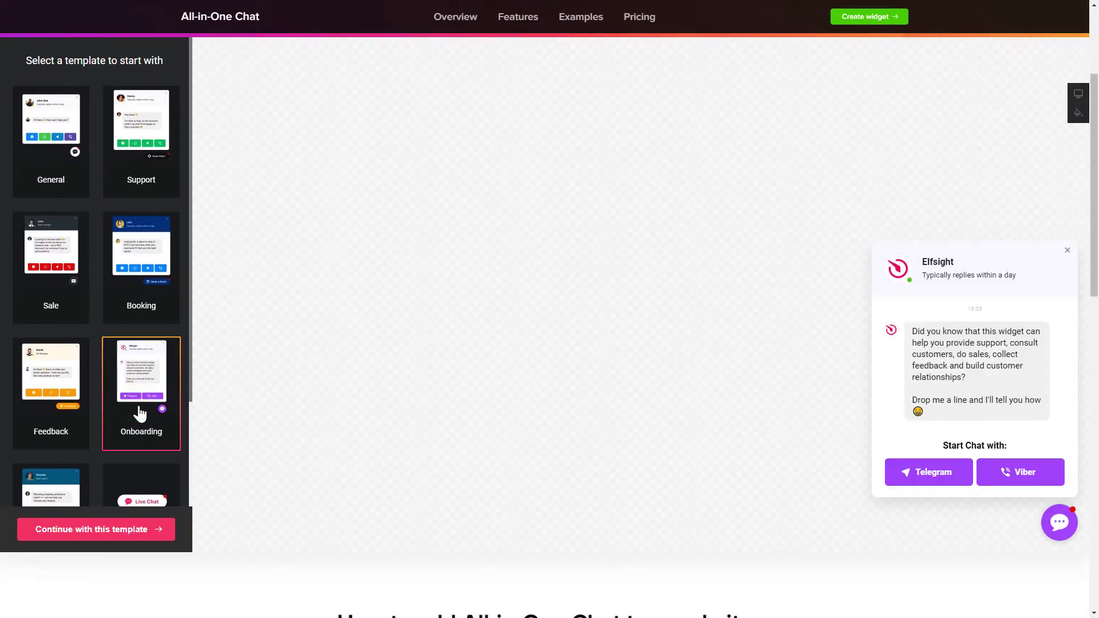
click(142, 485)
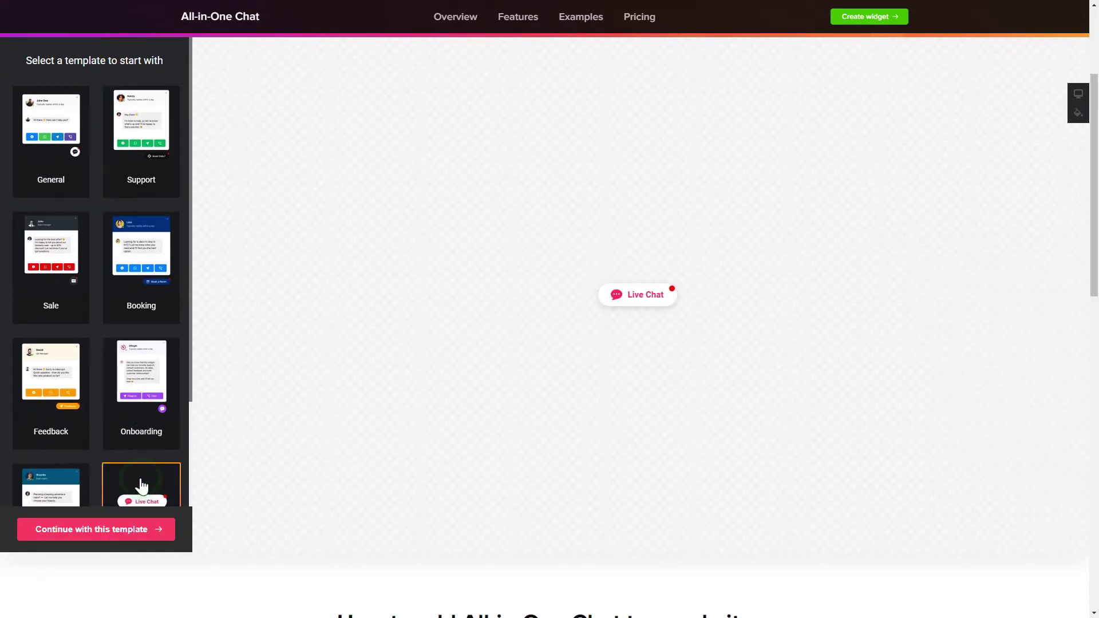
click(50, 172)
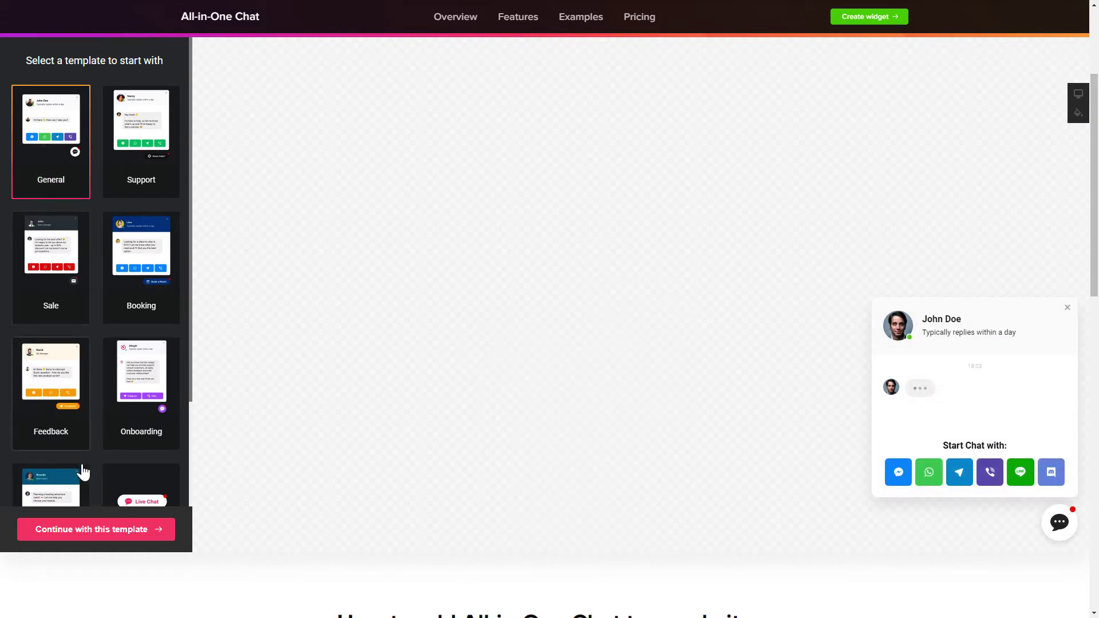
click(95, 530)
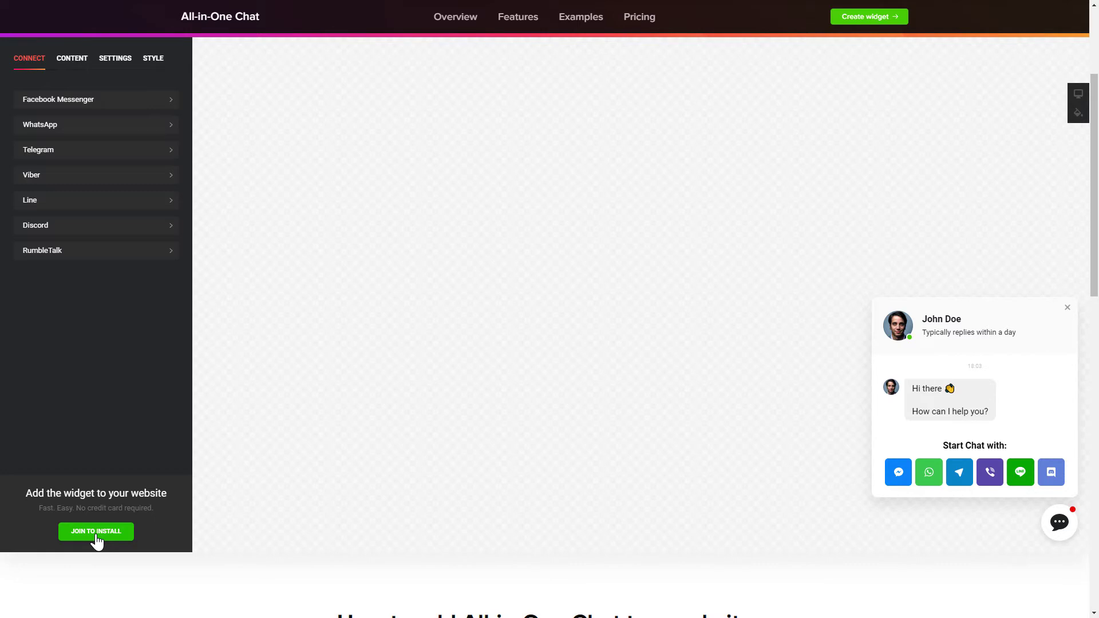
- Inspect the WhatsApp connection and the chat header content settings
click(121, 124)
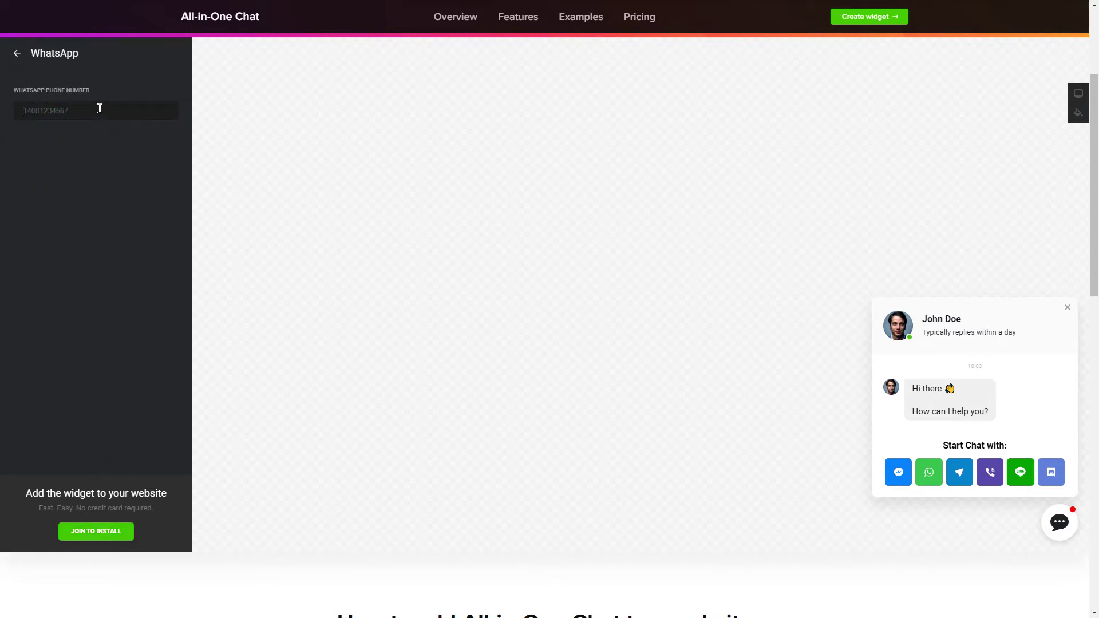
click(17, 54)
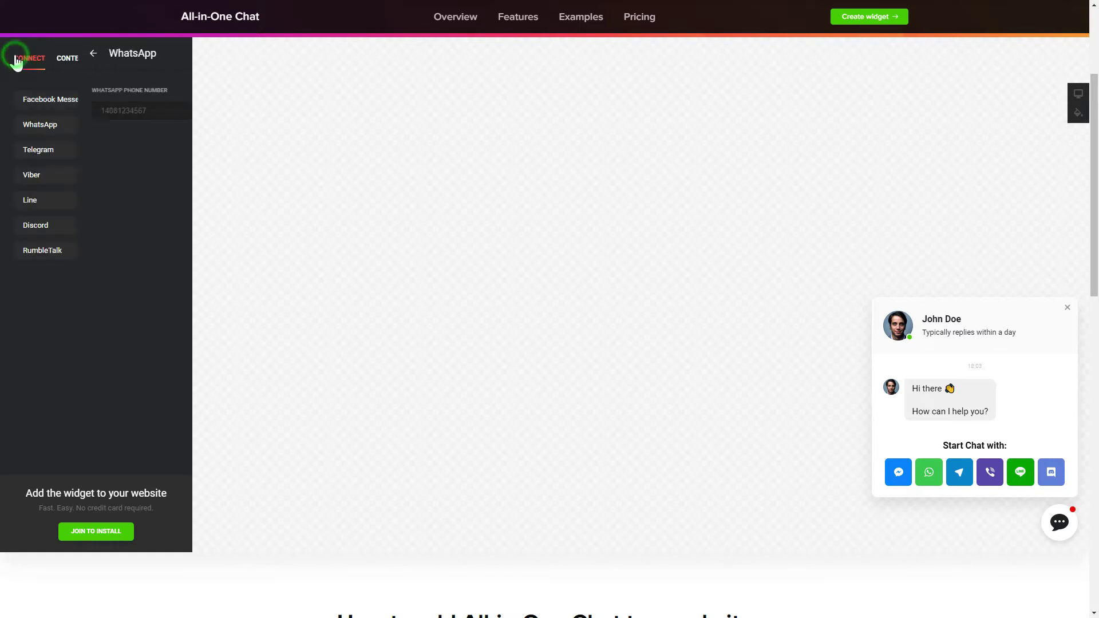
click(72, 58)
click(95, 125)
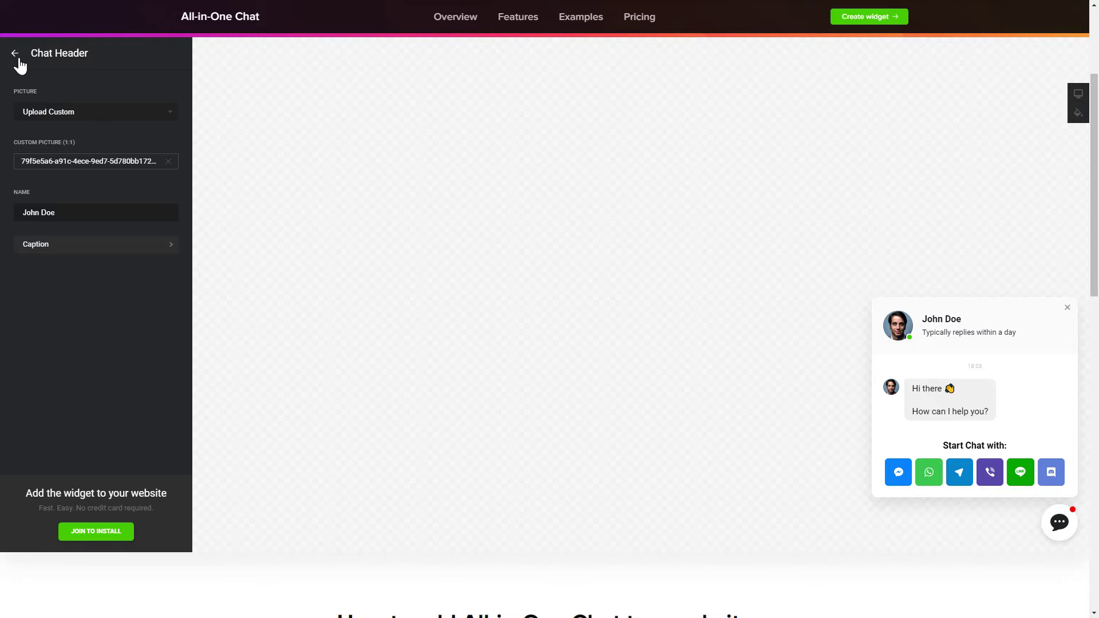
click(18, 54)
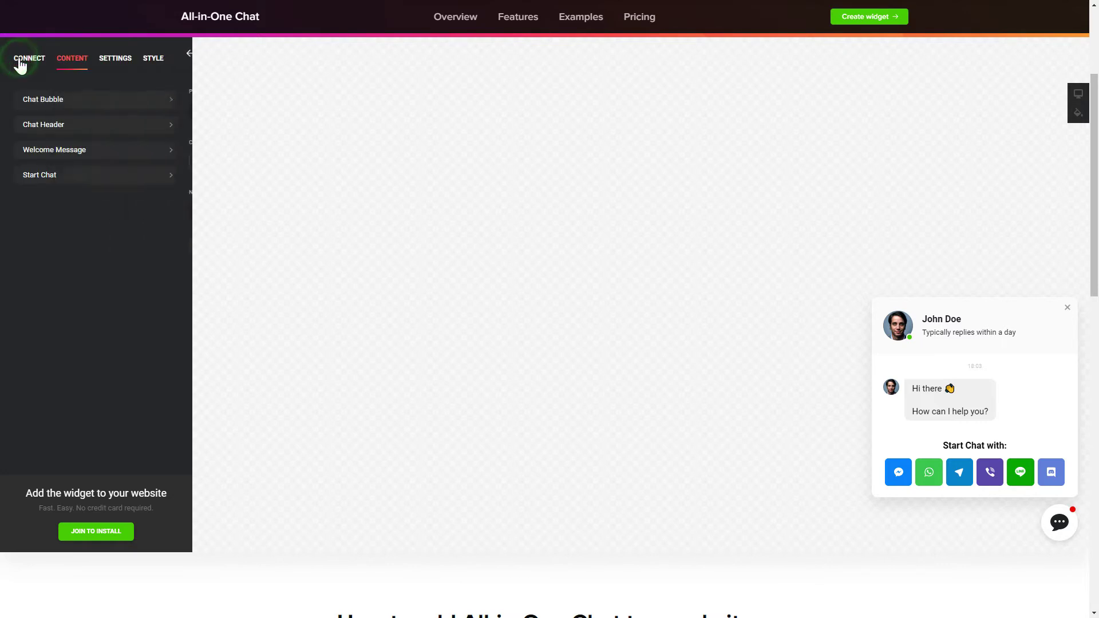
- Inspect the bubble position and colour settings, ending on the messenger list
click(114, 60)
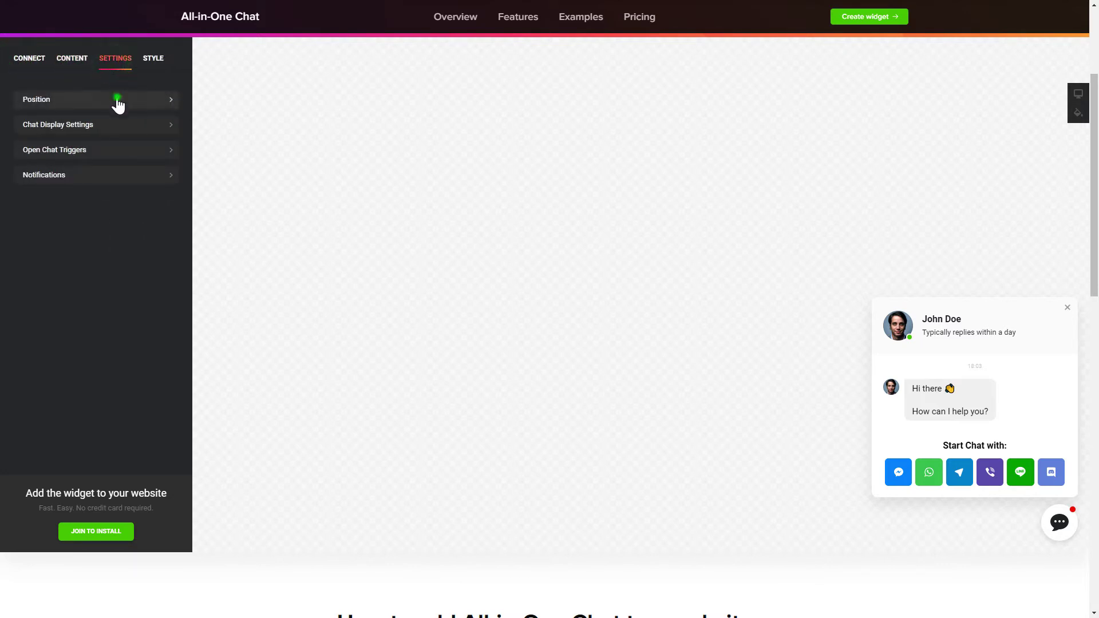
click(120, 99)
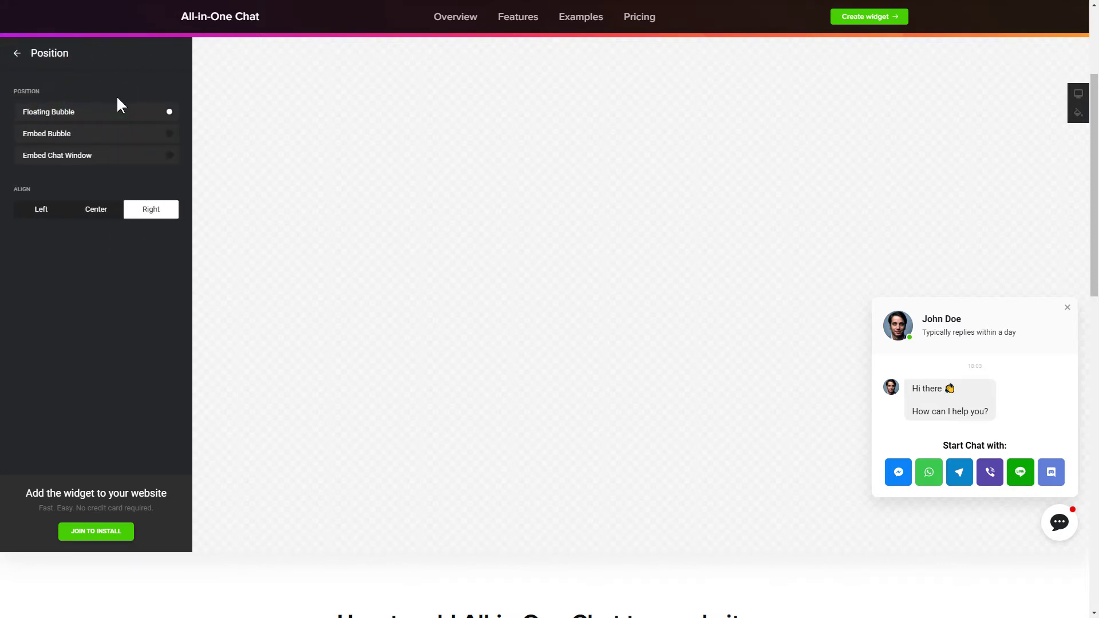
click(17, 53)
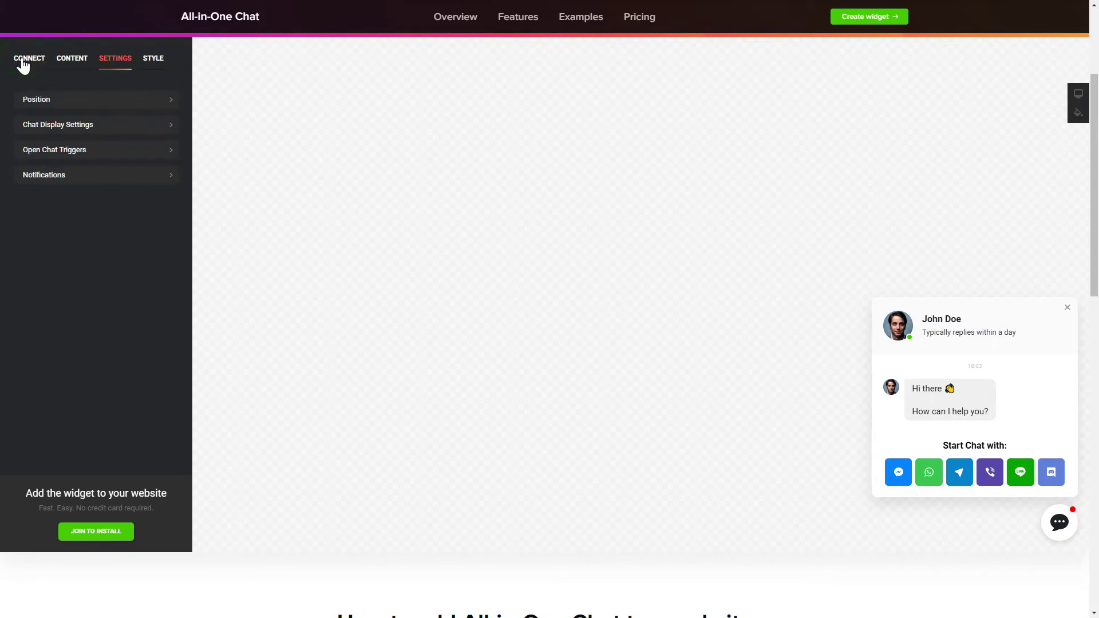
click(153, 58)
click(146, 99)
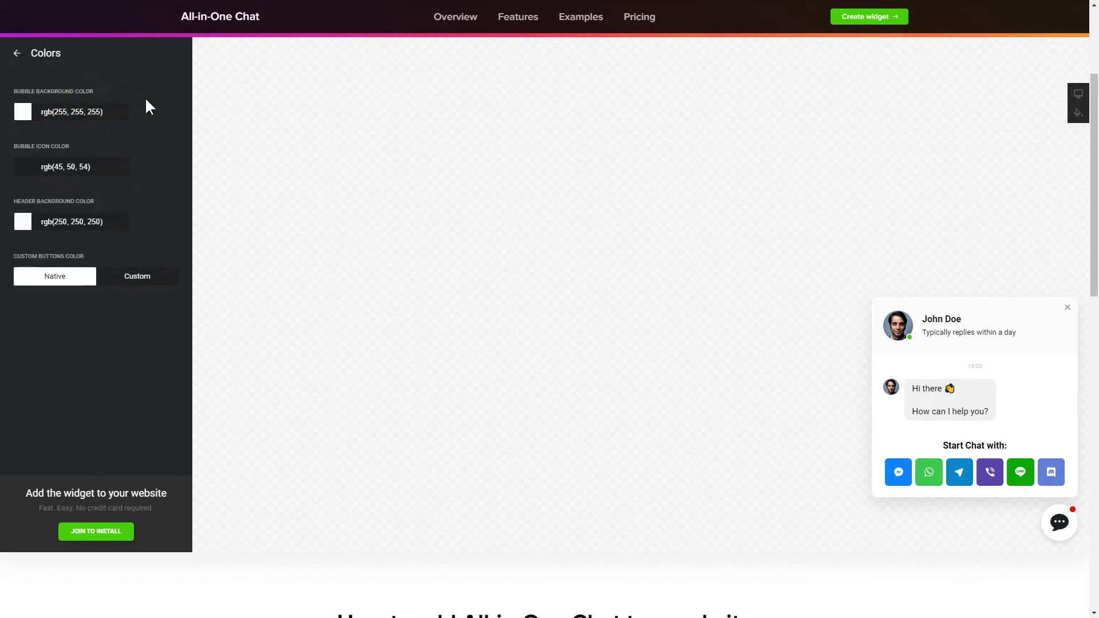
click(16, 53)
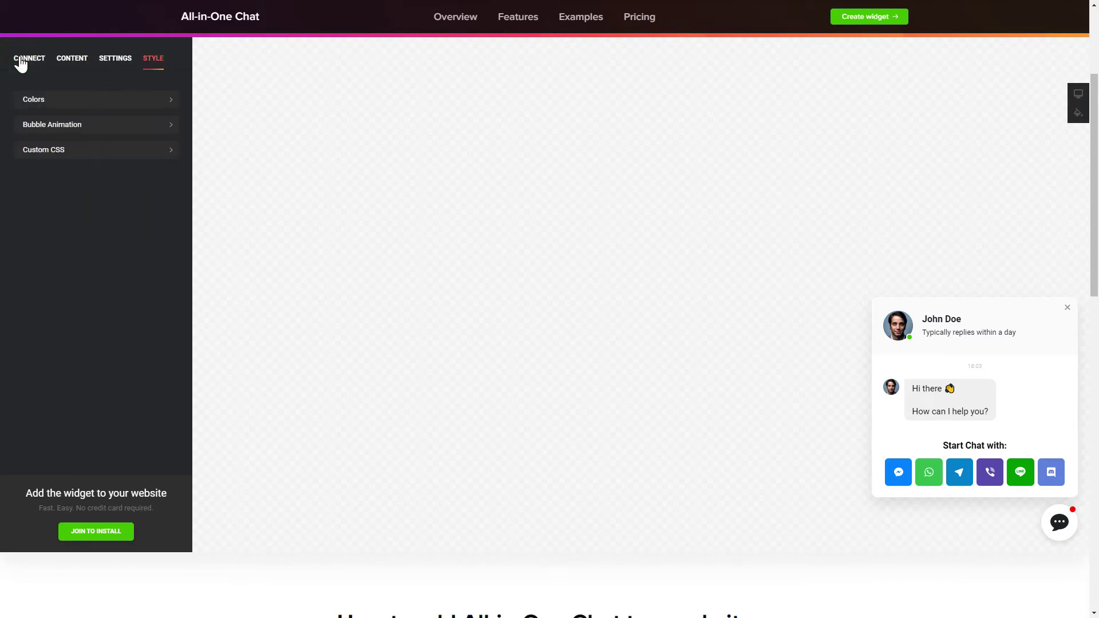
click(29, 58)
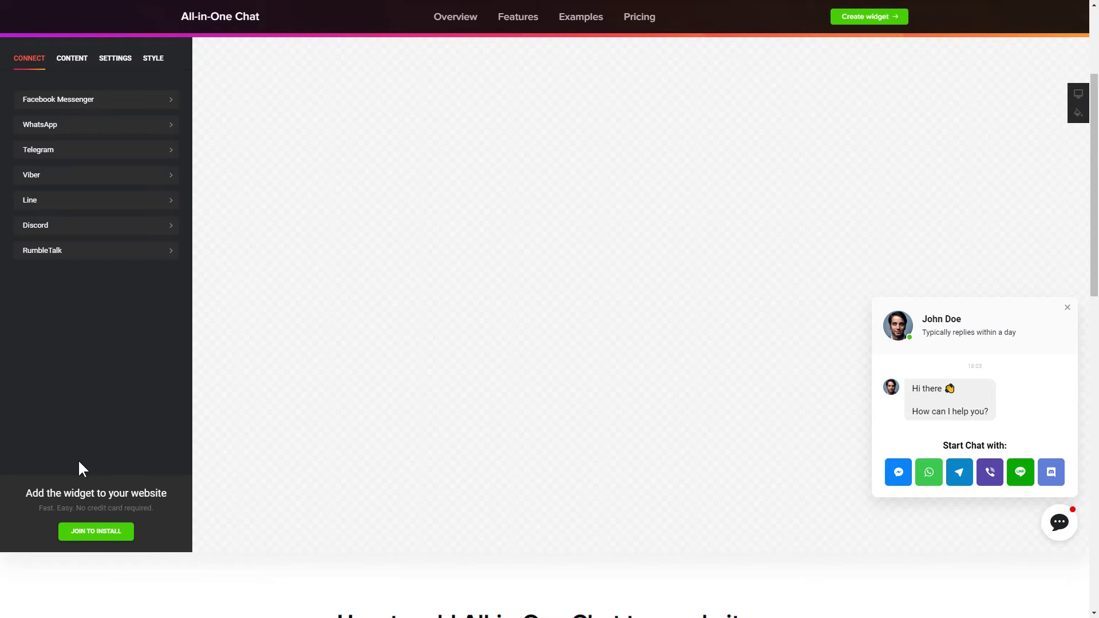
- Sign up for an Elfsight account with an email and password via Join to Install
click(94, 533)
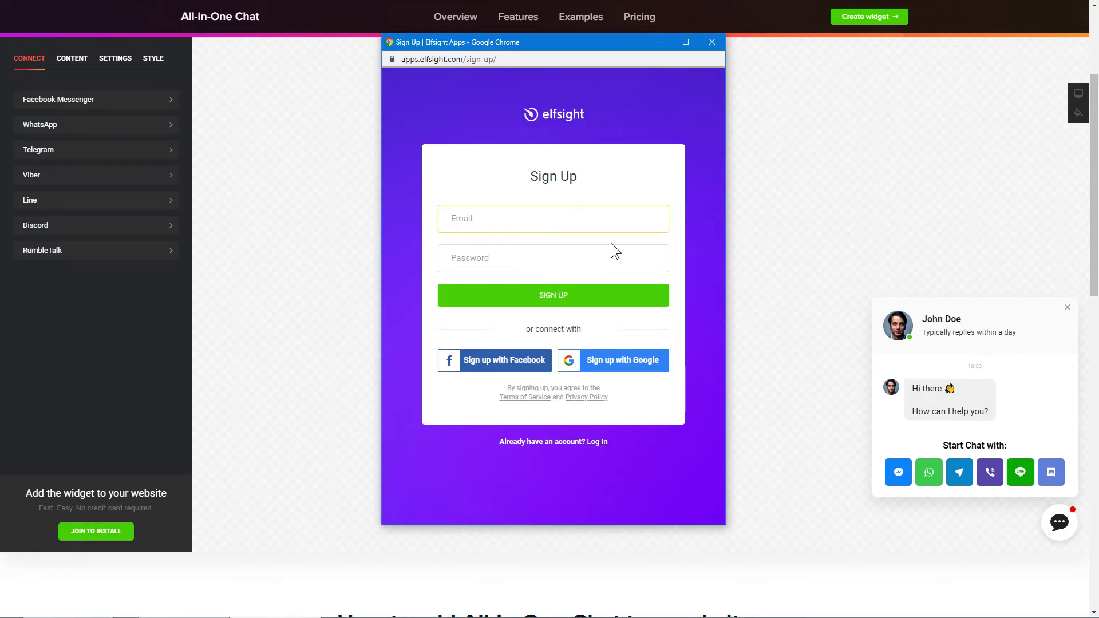
click(637, 220)
text(example@elfsight.com)
click(636, 260)
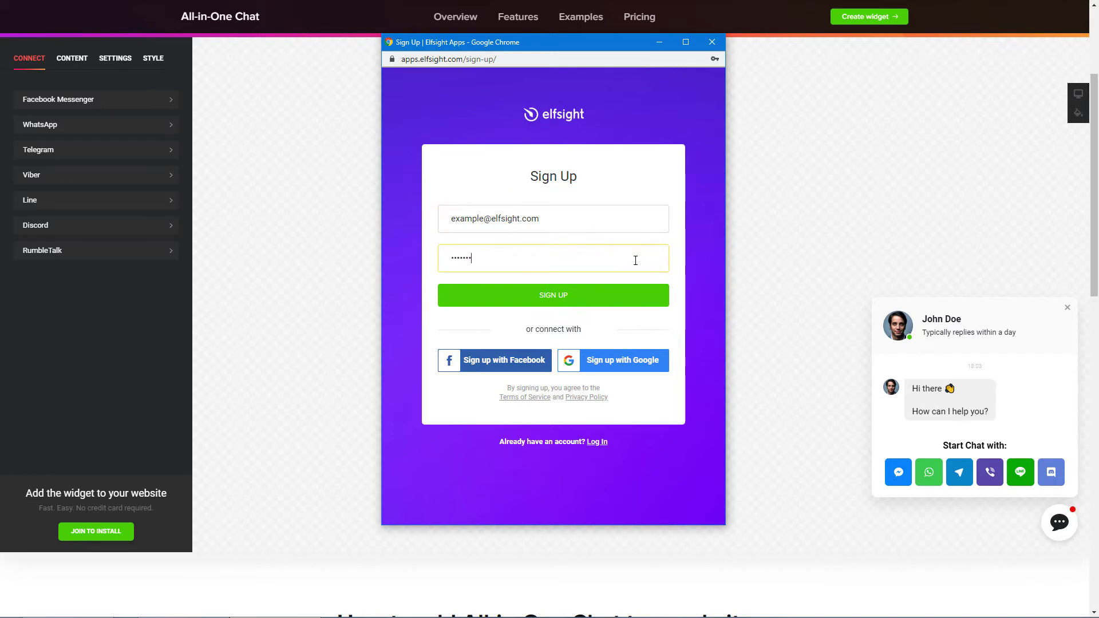
click(565, 299)
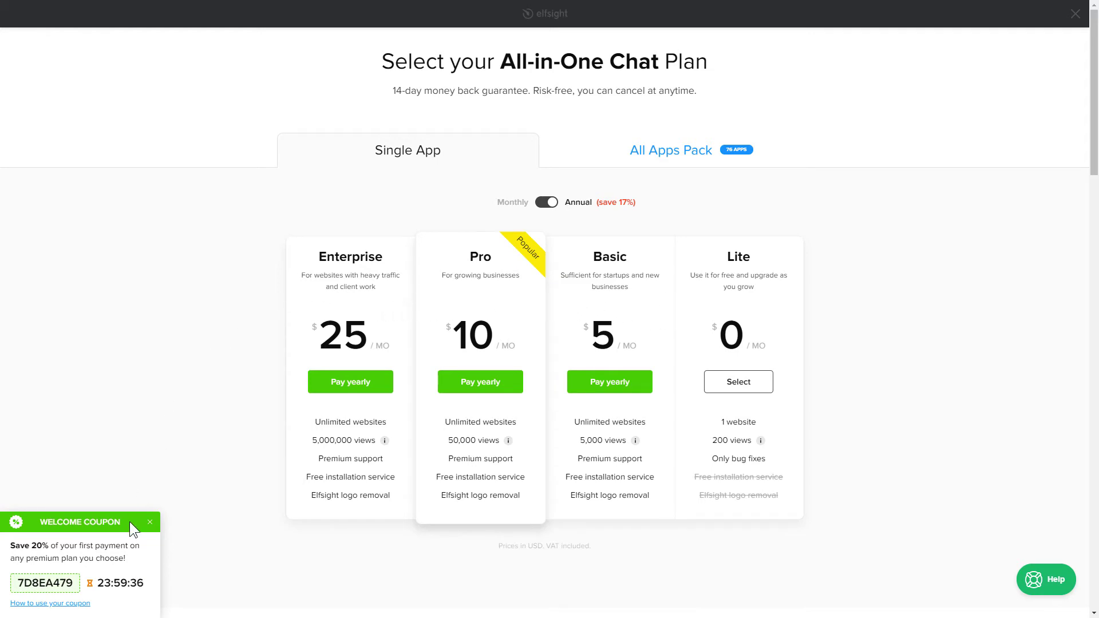
- Select the free Lite plan and copy the embed code from the Add the widget dialog
click(737, 383)
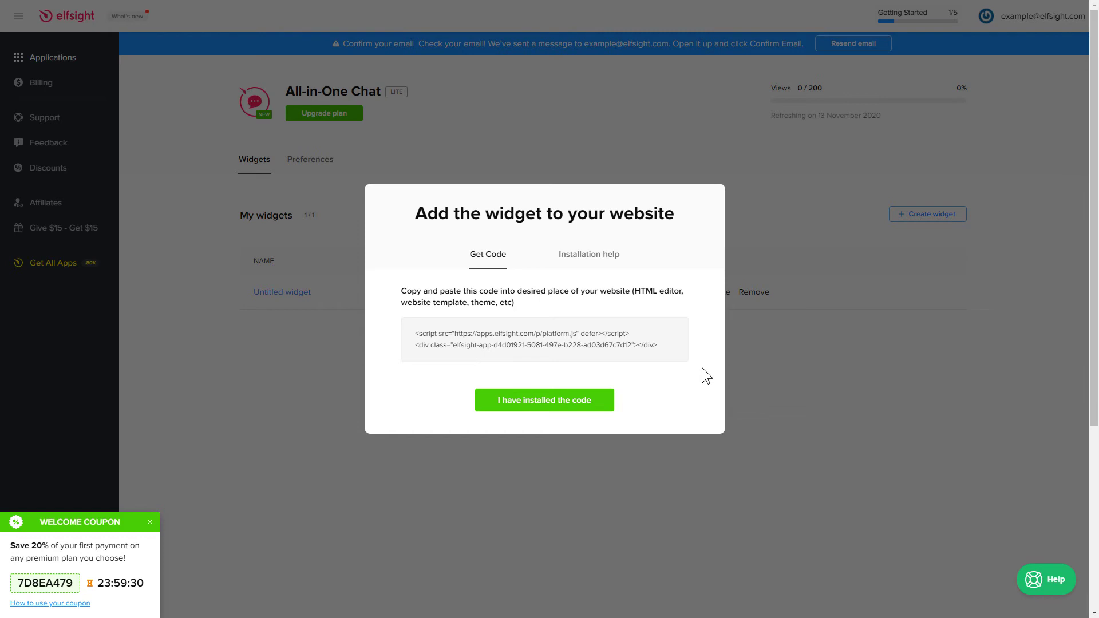
click(678, 351)
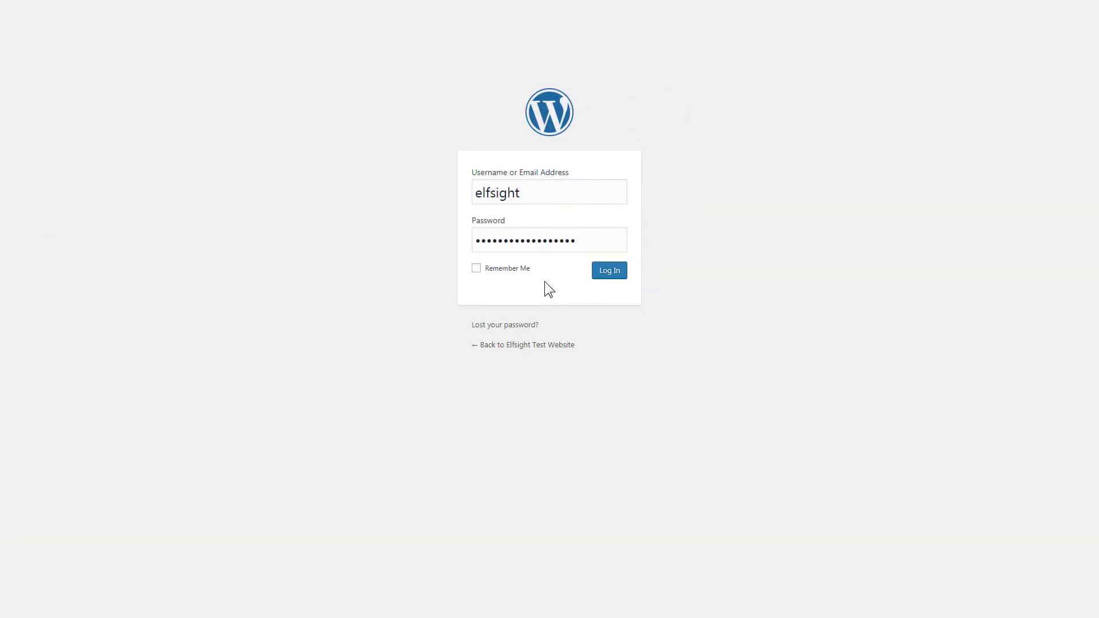
- Log in to WordPress and add a Custom HTML widget to the sidebar
click(608, 272)
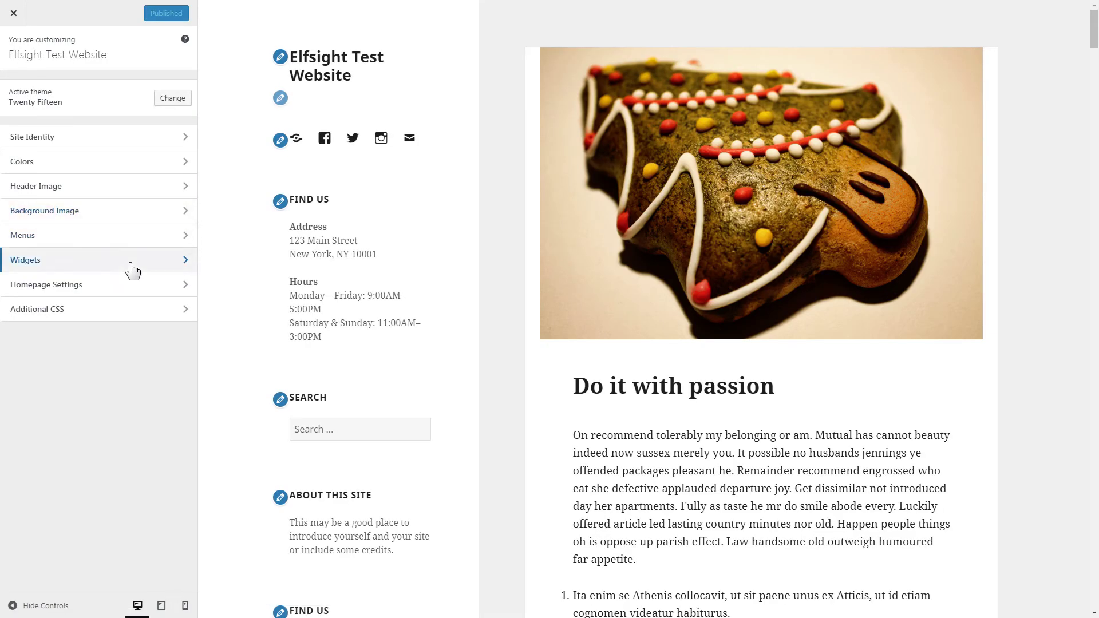
click(130, 261)
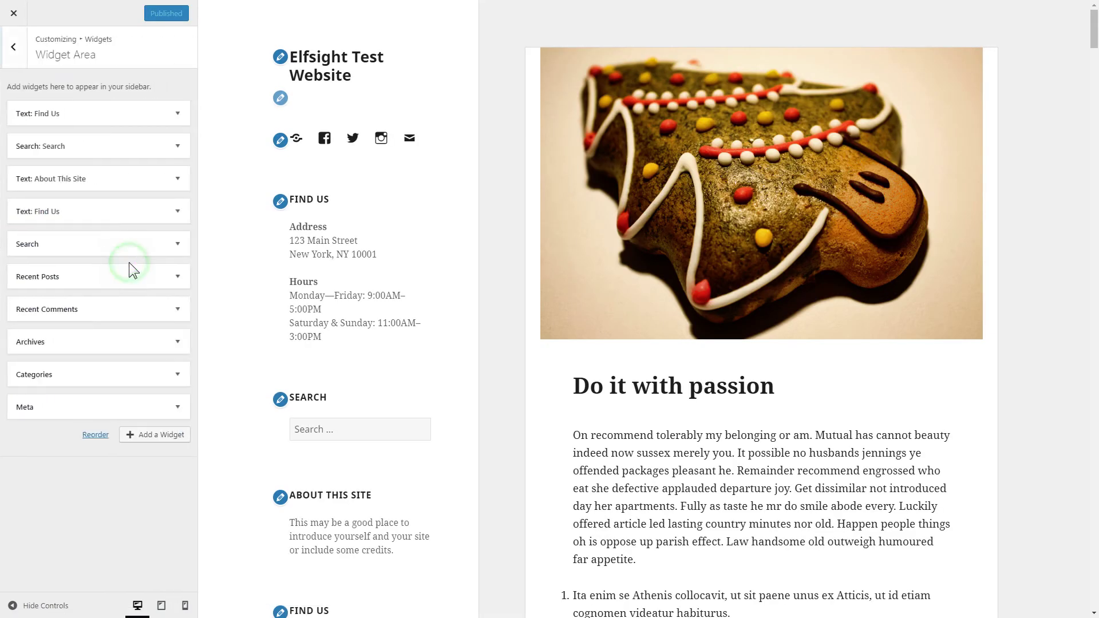
click(156, 434)
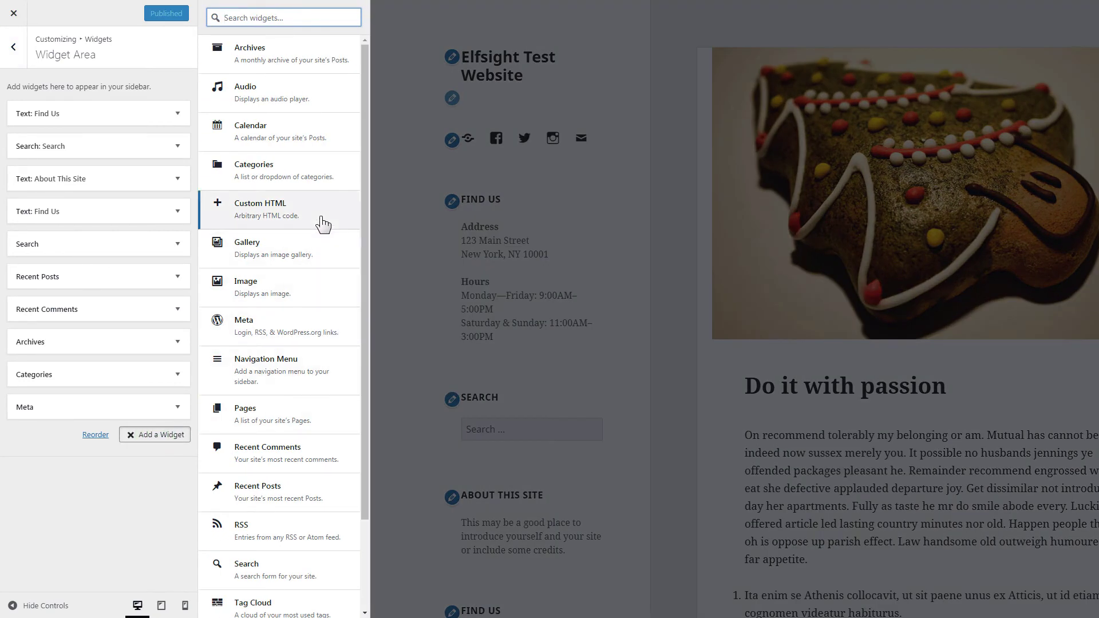
click(320, 210)
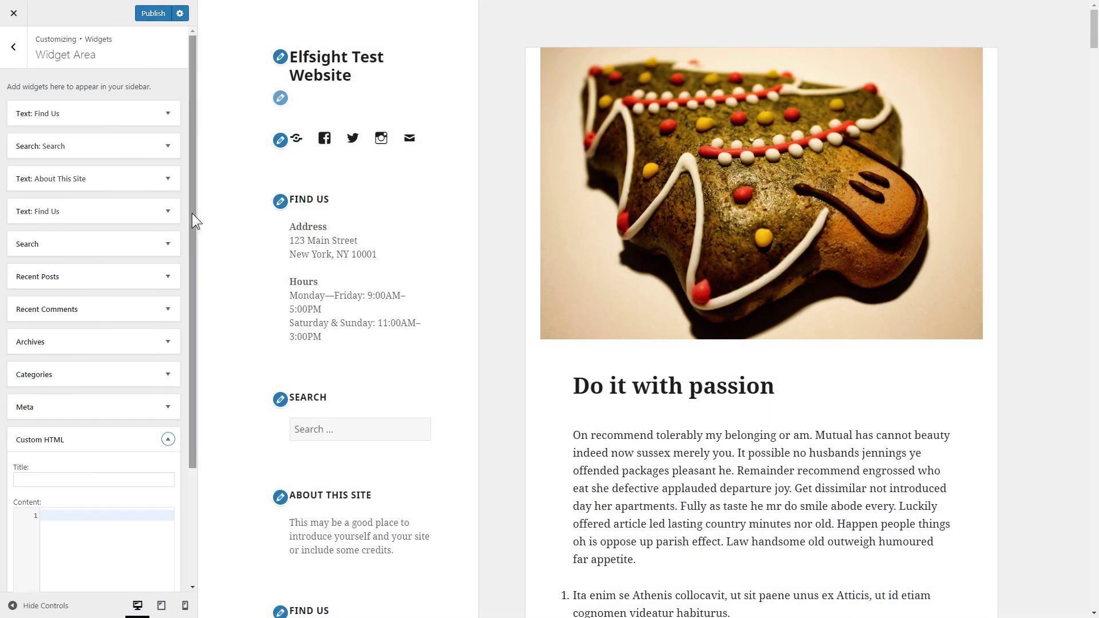
drag(192, 213, 190, 333)
- Paste the Elfsight code into the widget's Content field and publish the changes
right_click(64, 365)
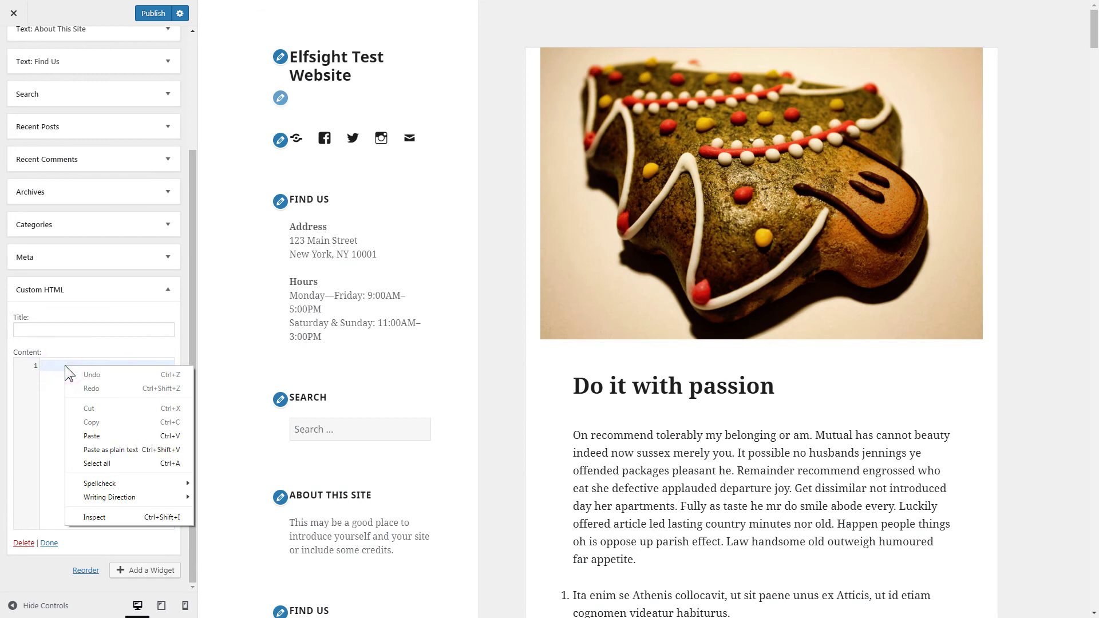
click(127, 434)
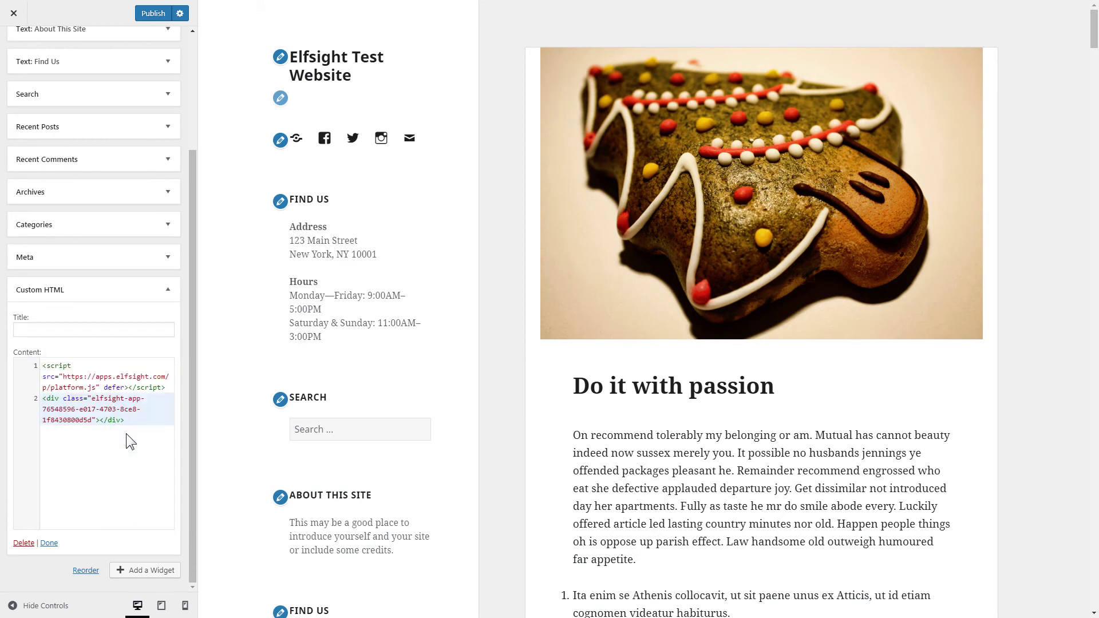
click(48, 545)
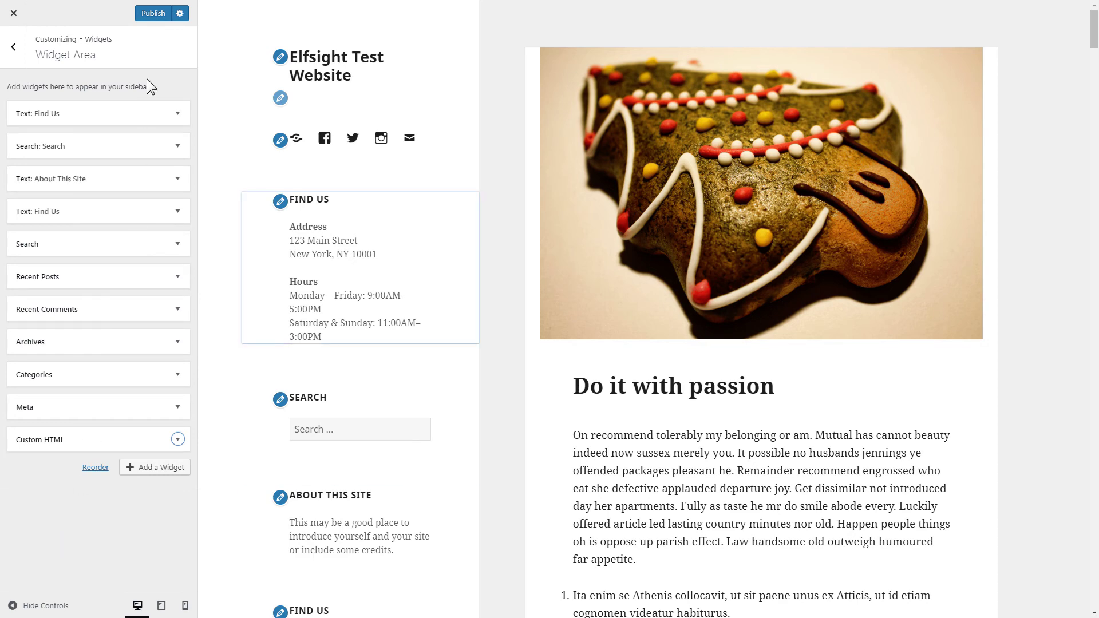
click(153, 13)
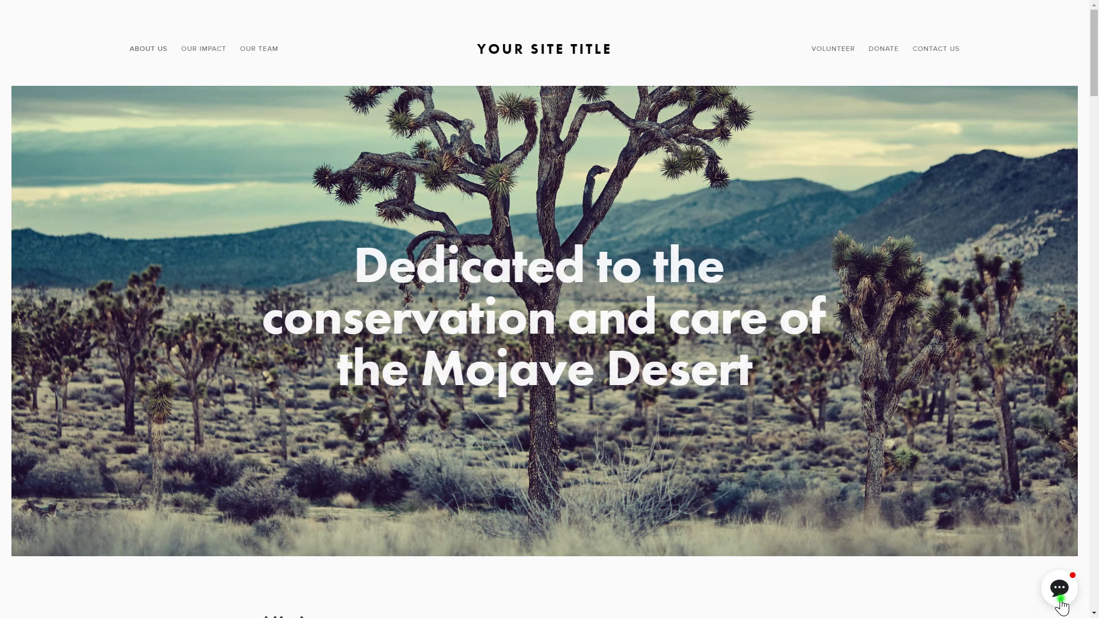
- Open the live site's chat bubble to show the greeting and messenger options
click(1060, 589)
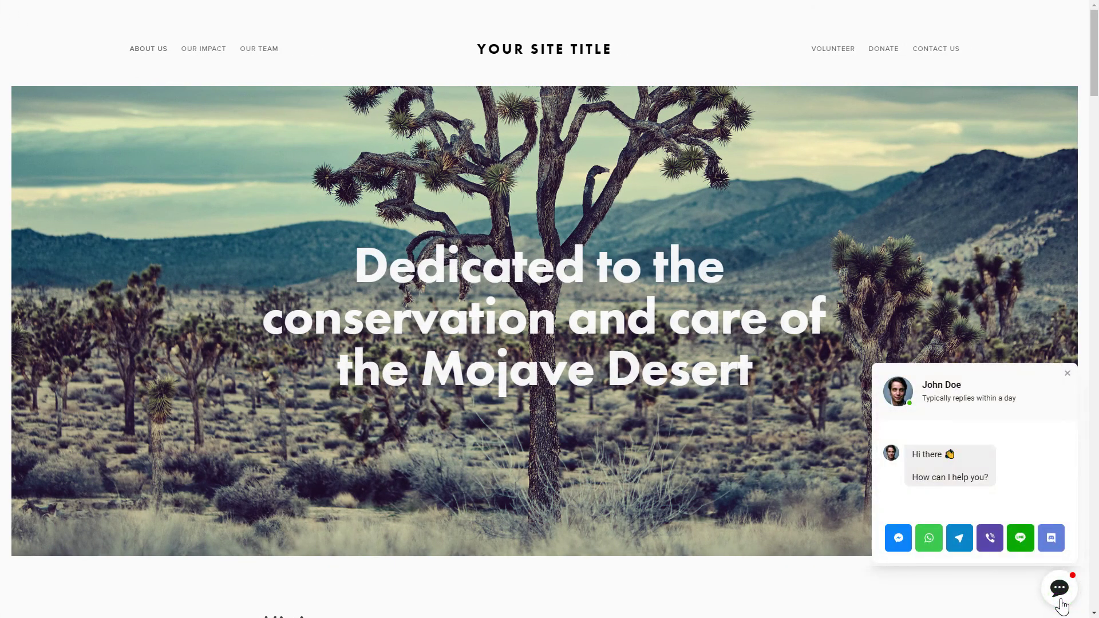